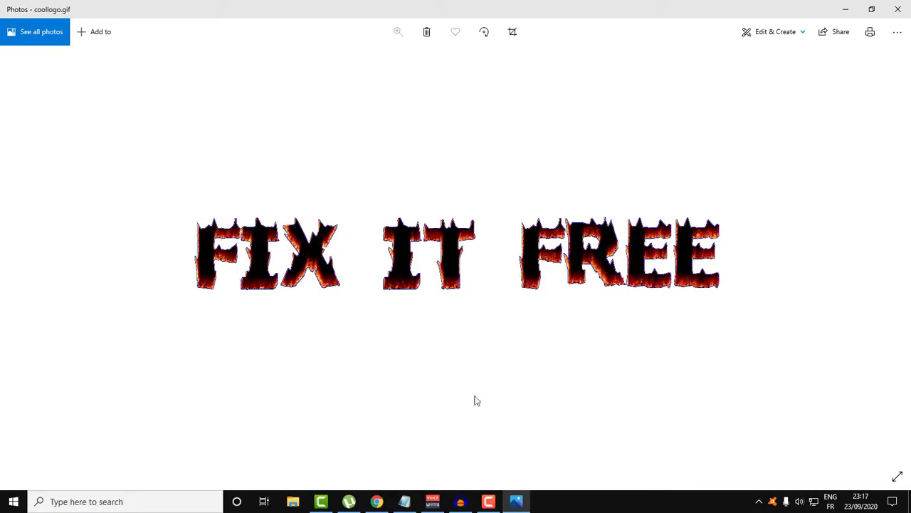
pyautogui.click(376, 501)
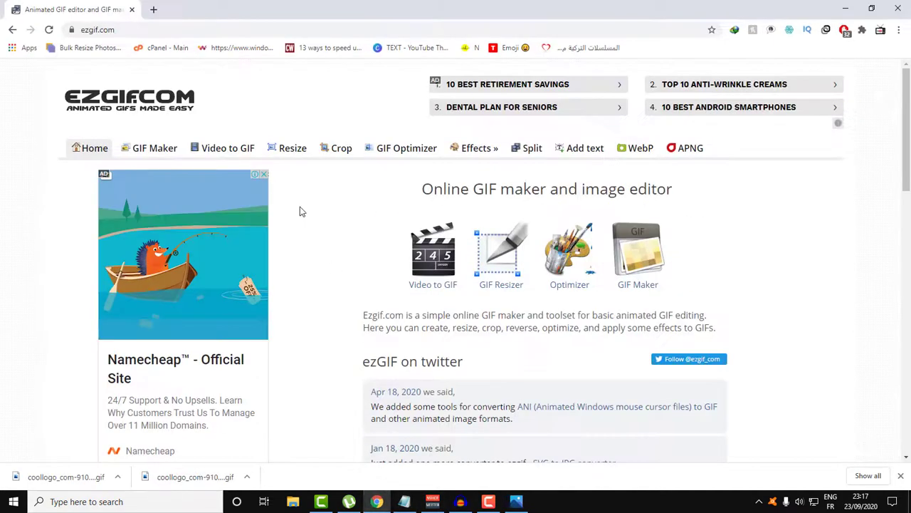
pyautogui.click(118, 29)
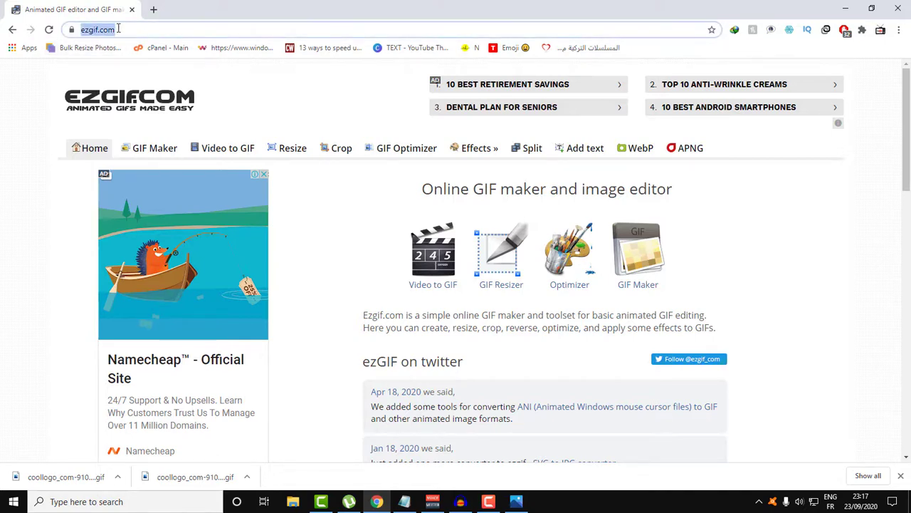
pyautogui.press('End')
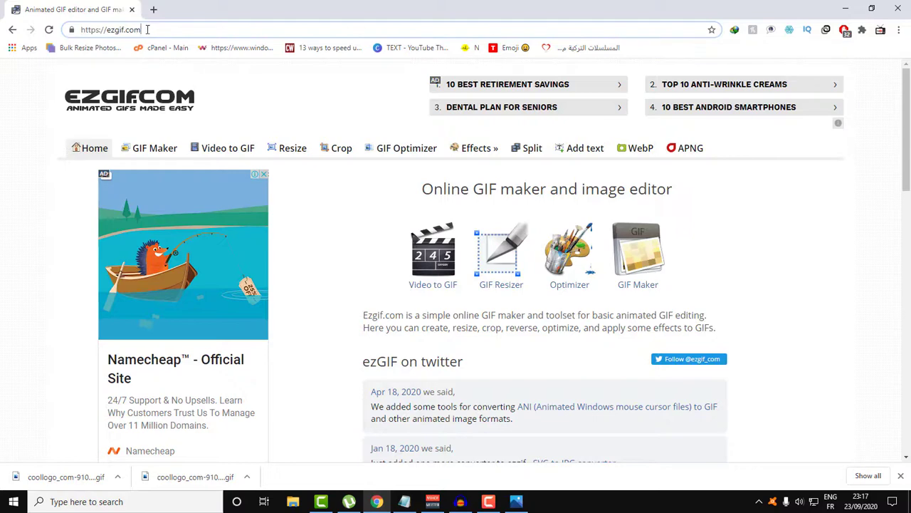
pyautogui.moveTo(108, 32); pyautogui.dragTo(2, 99)
pyautogui.press('BackSpace')
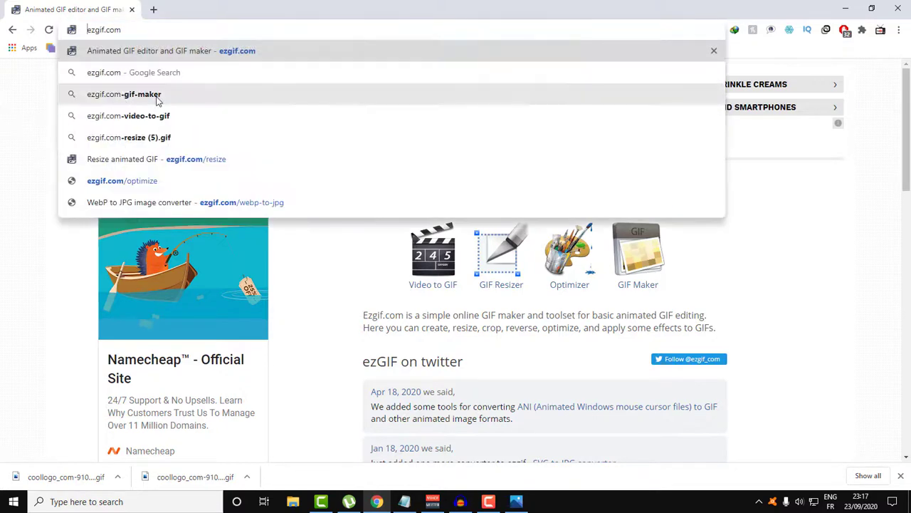
pyautogui.click(170, 61)
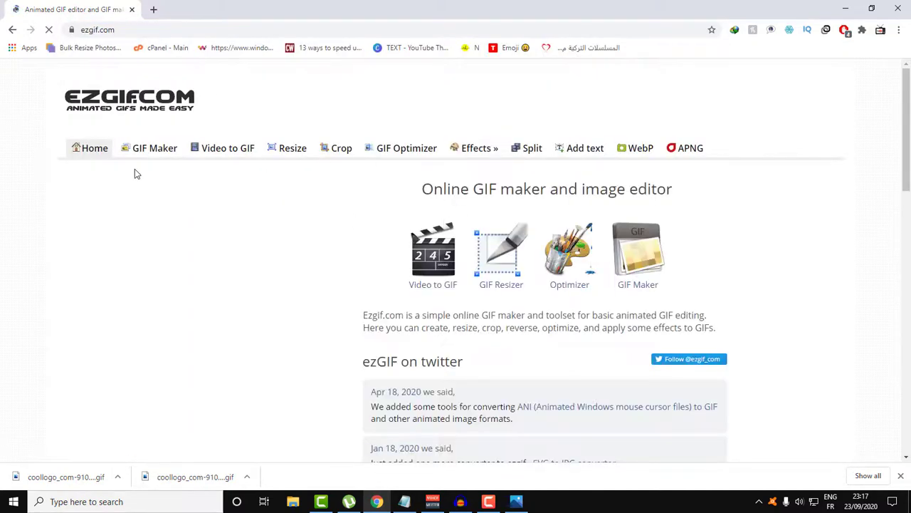
# Open the Animated GIF resizer and choose coollogo_com-9100277.gif from the Desktop for upload
pyautogui.click(281, 151)
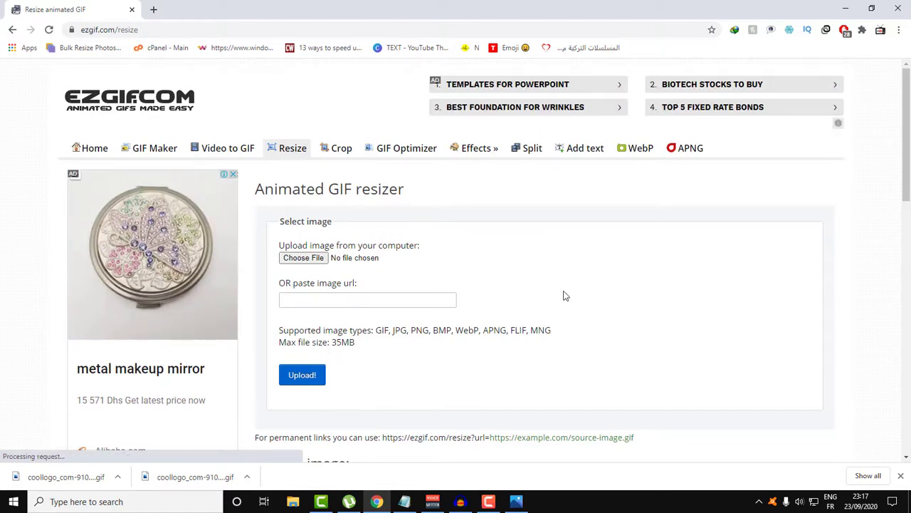
pyautogui.click(304, 259)
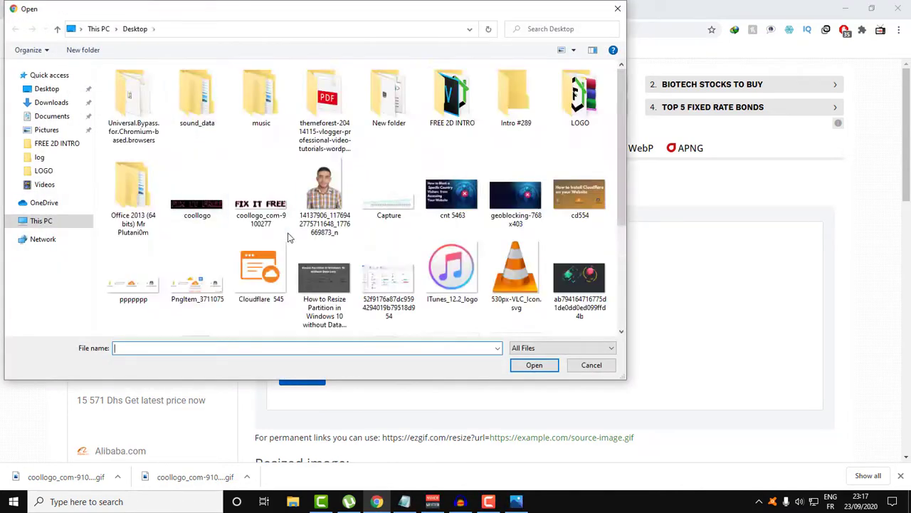
pyautogui.doubleClick(262, 194)
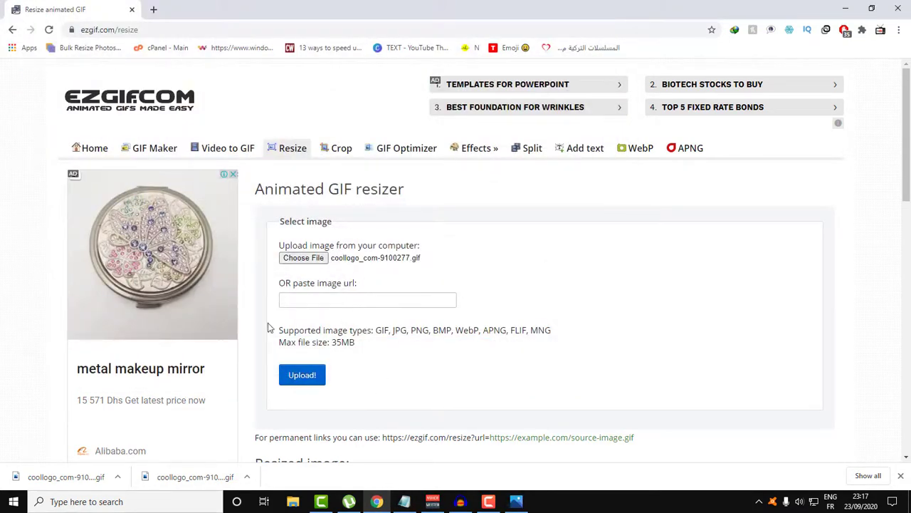
pyautogui.click(429, 297)
# Upload the 937px-wide FIX IT FREE GIF and set its width to 300 px, height automatic
pyautogui.click(304, 375)
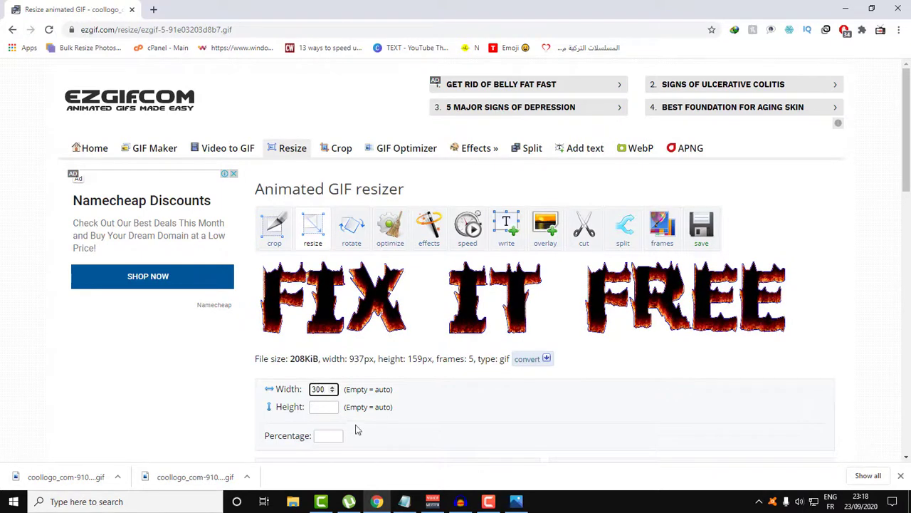
pyautogui.click(322, 408)
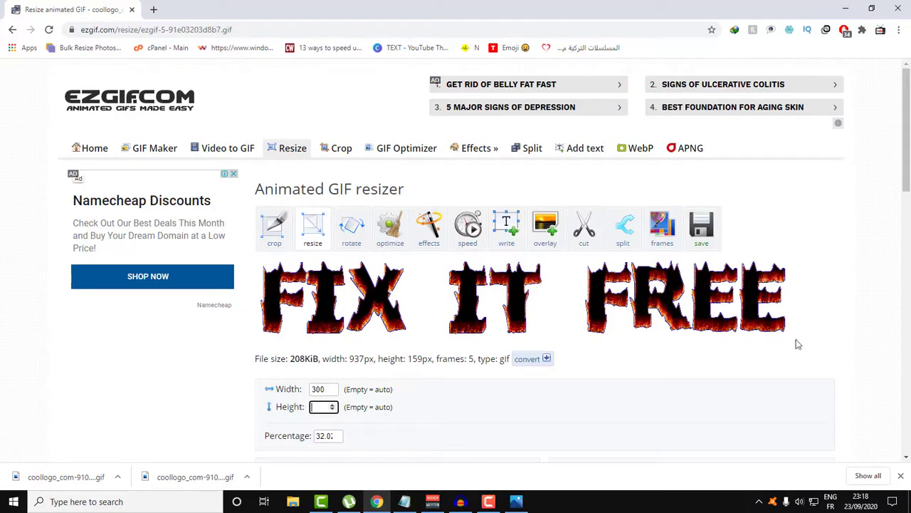
pyautogui.click(403, 422)
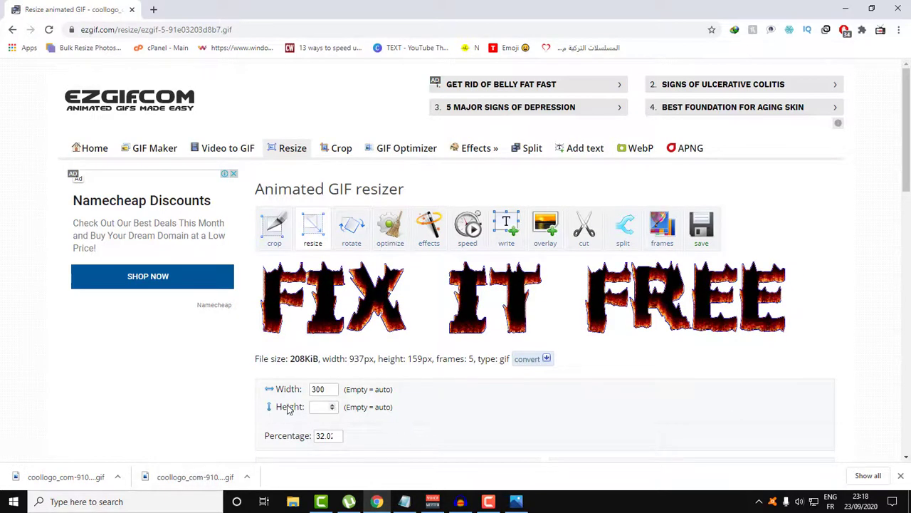
pyautogui.scroll(-2, 381, 434)
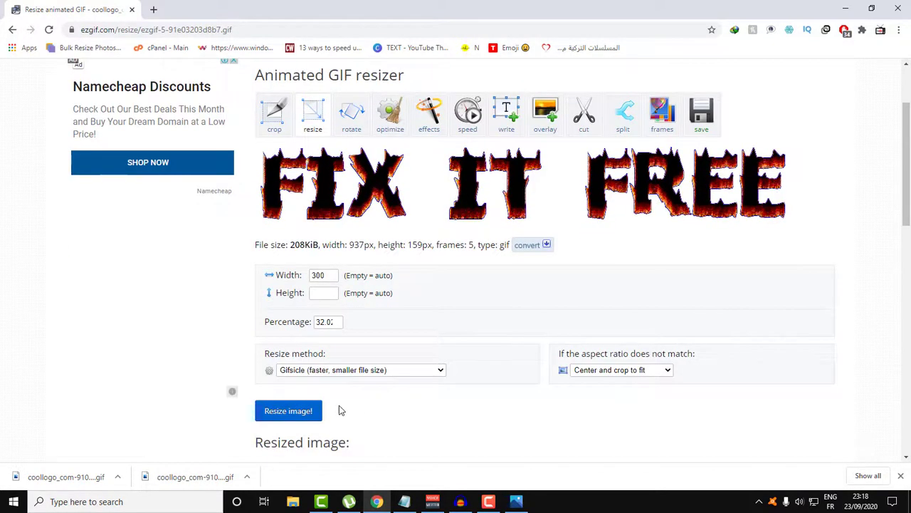
pyautogui.scroll(-1, 339, 408)
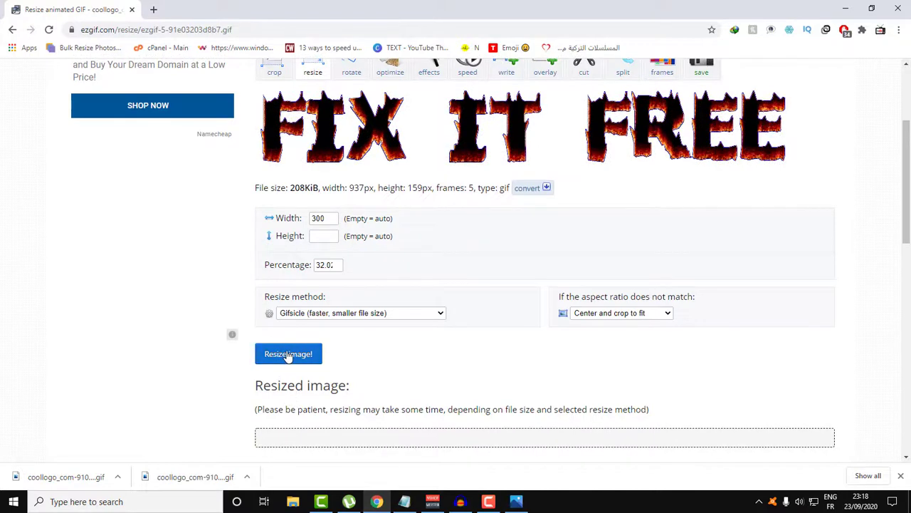
# Resize the GIF to 300 px wide and send the 300×51 px result back into the resizer
pyautogui.click(292, 353)
pyautogui.scroll(-4, 324, 360)
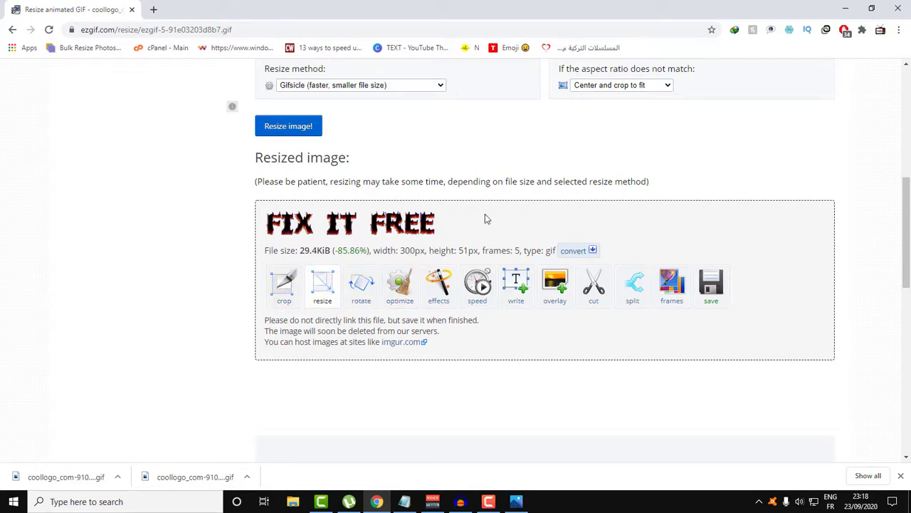
pyautogui.click(323, 298)
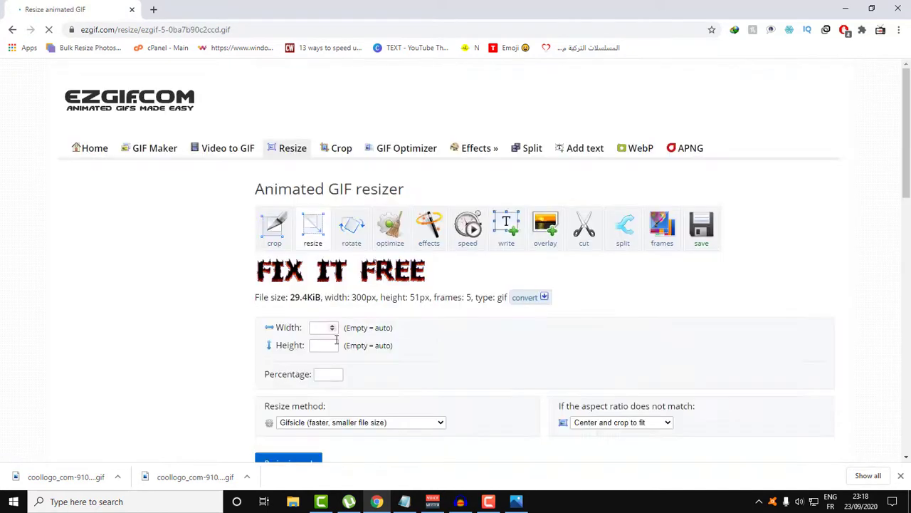
# Set the resize percentage to 50% so the new width becomes 150 px
pyautogui.click(325, 328)
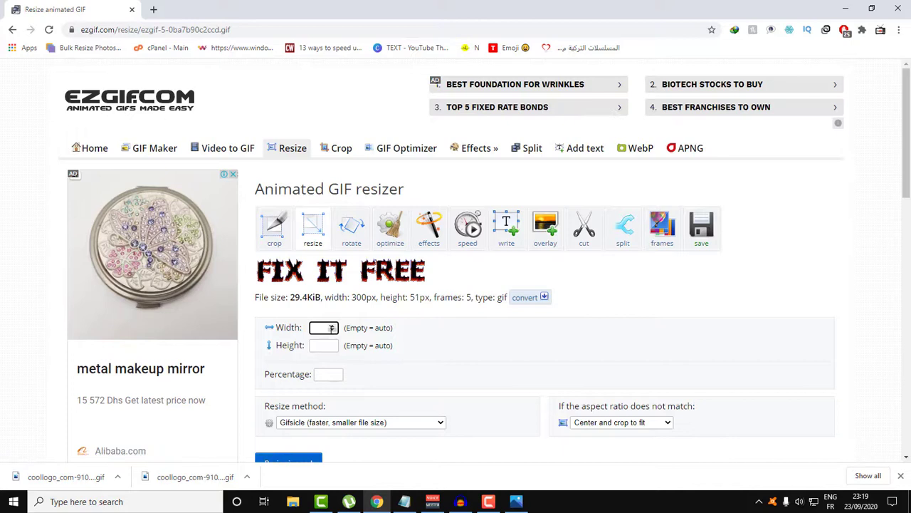
pyautogui.write('100')
pyautogui.click(317, 378)
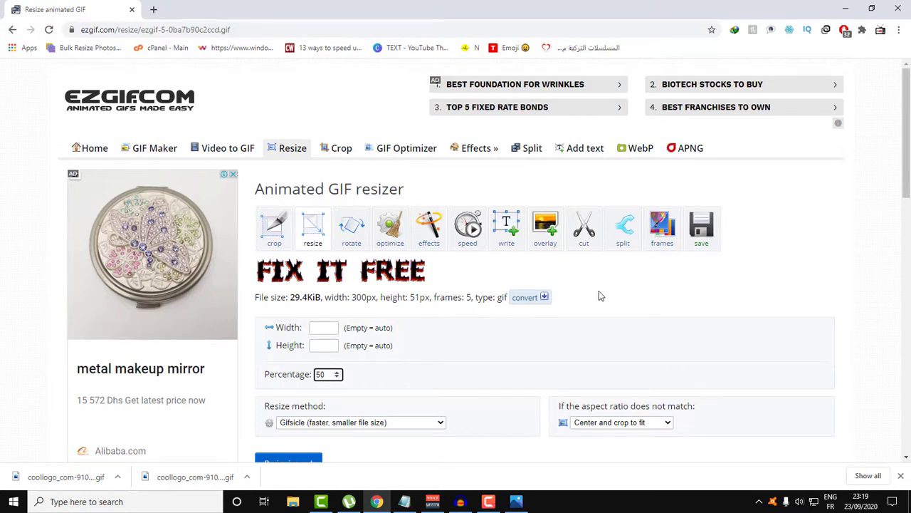
pyautogui.click(447, 380)
# Resize the GIF to 150×26 px (10.41 KiB) and review the resized result
pyautogui.scroll(-1, 290, 406)
pyautogui.click(289, 405)
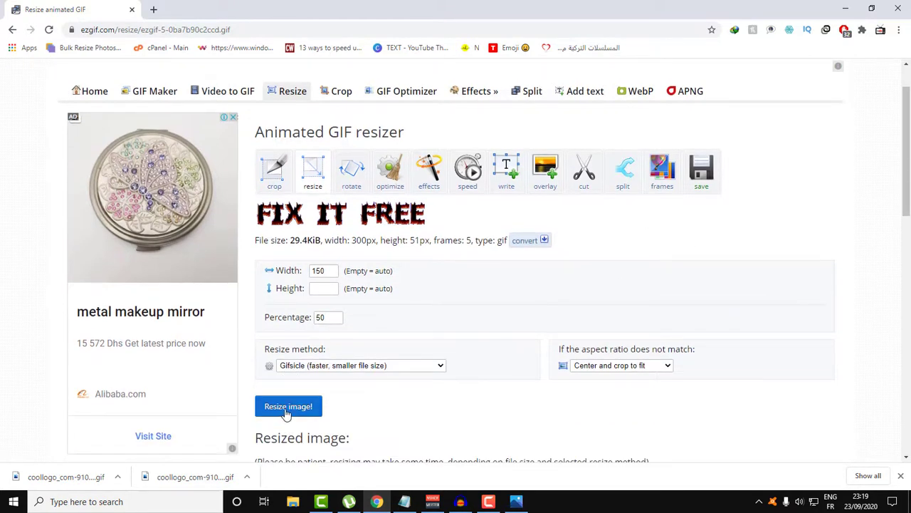
pyautogui.click(287, 410)
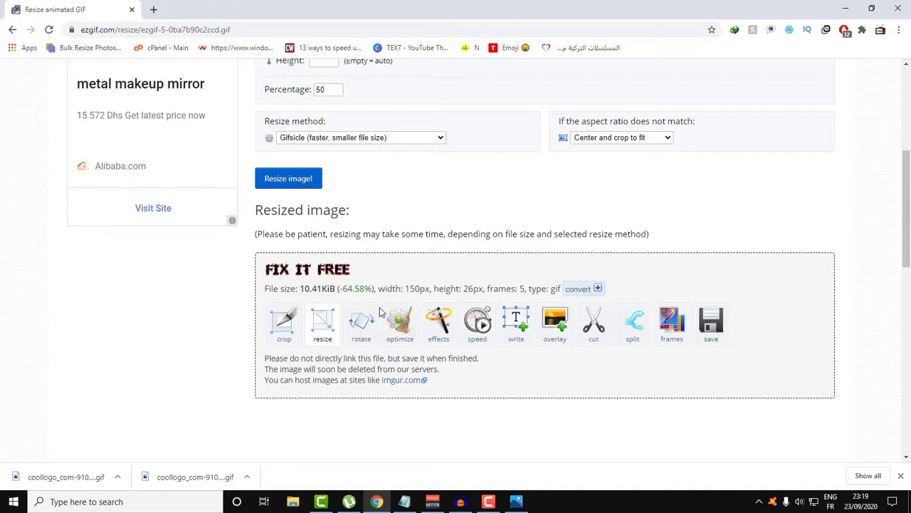
pyautogui.scroll(4, 357, 319)
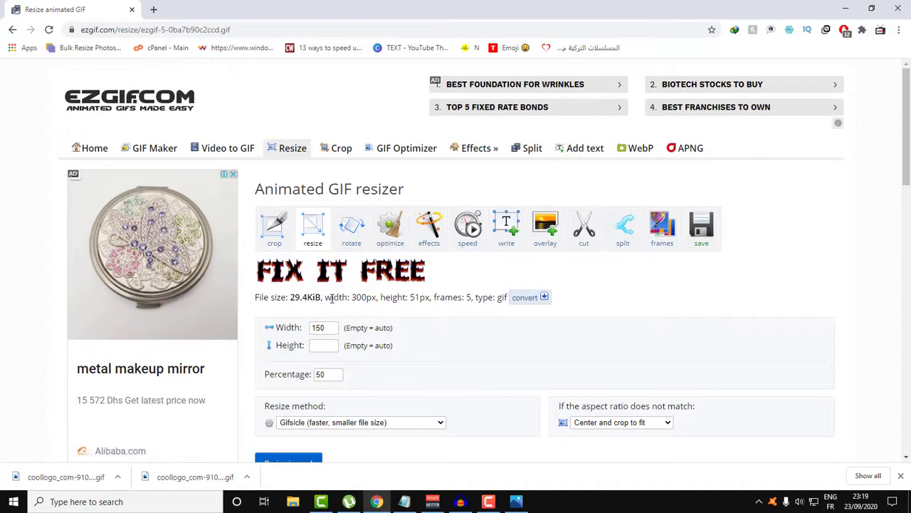
# Save the 150 px-wide resized GIF to the Desktop as ezgif.com-resize.gif
pyautogui.scroll(-5, 448, 371)
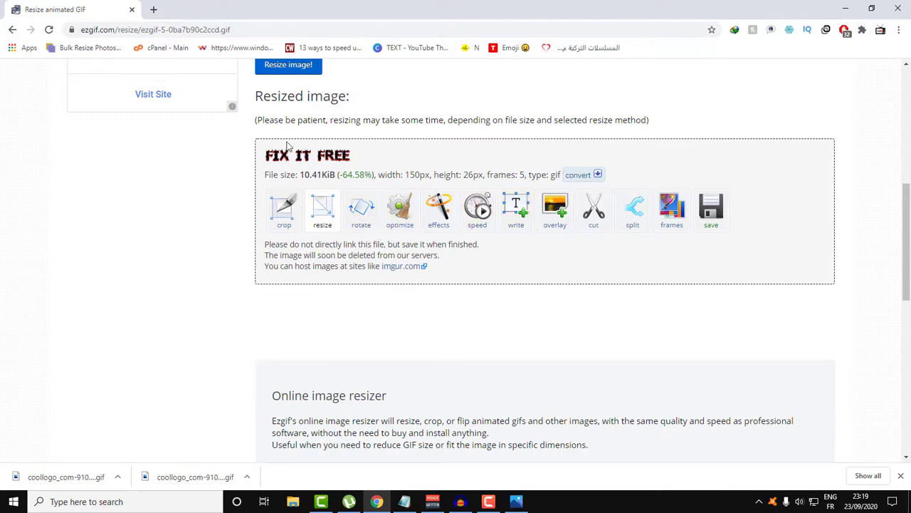
pyautogui.click(717, 217)
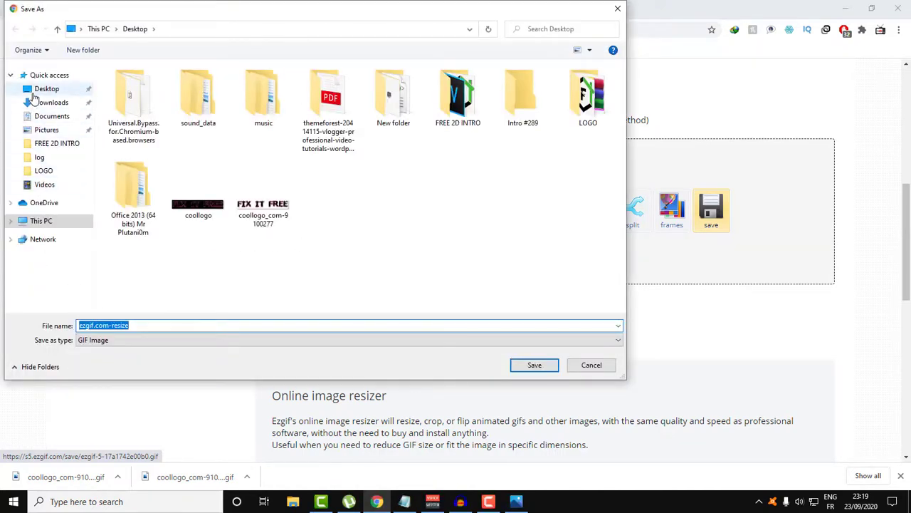
pyautogui.click(33, 94)
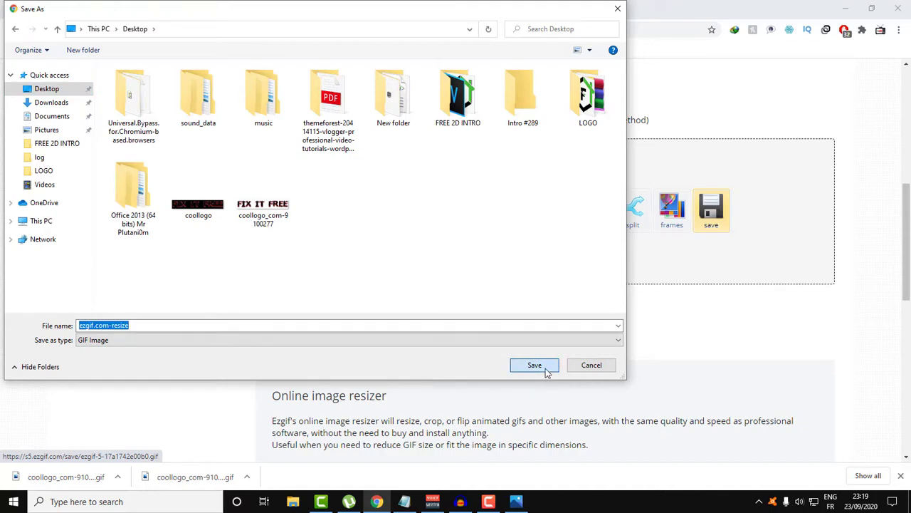
pyautogui.click(554, 369)
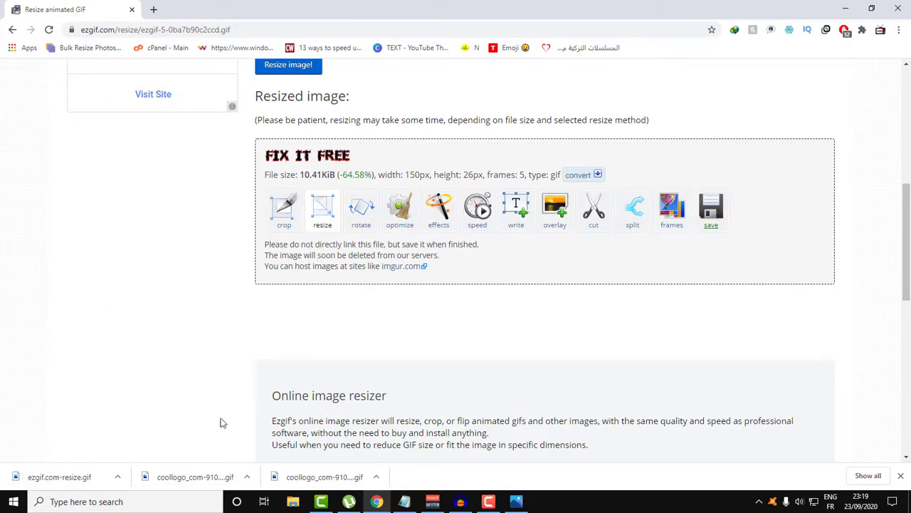
# Minimise Chrome and Photos, view ezgif.com-resize.gif from the desktop, then close Photos
pyautogui.click(845, 10)
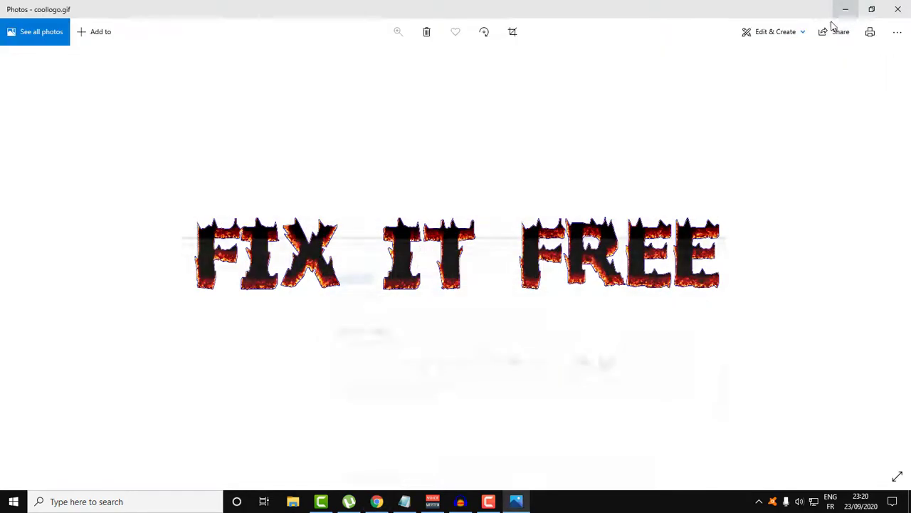
pyautogui.click(846, 11)
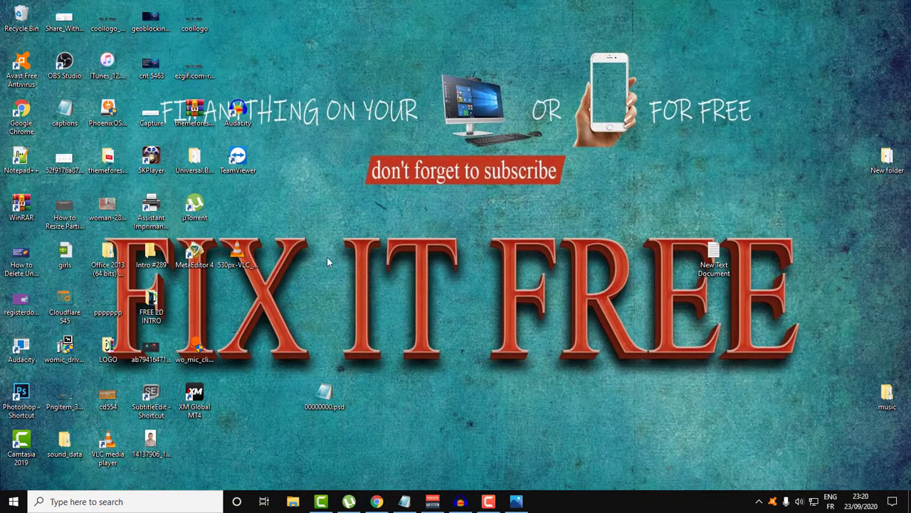
pyautogui.rightClick(197, 71)
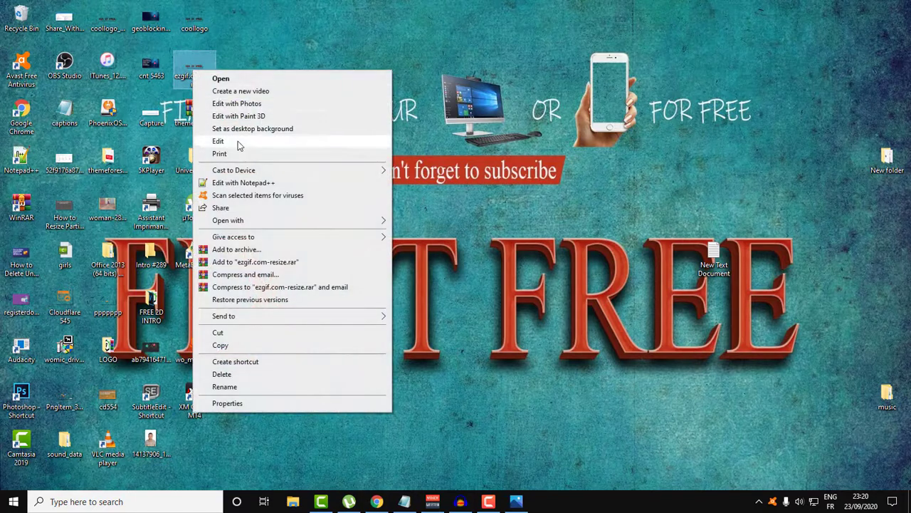
pyautogui.click(248, 84)
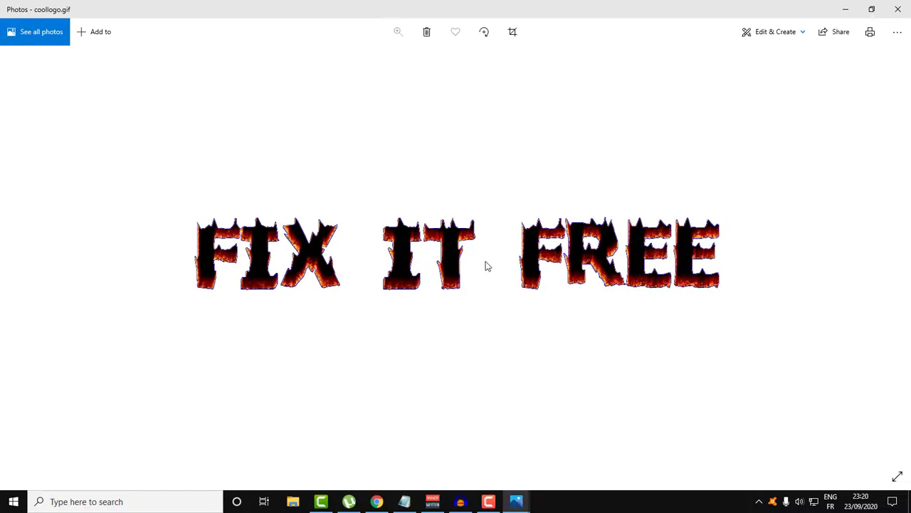
pyautogui.click(907, 7)
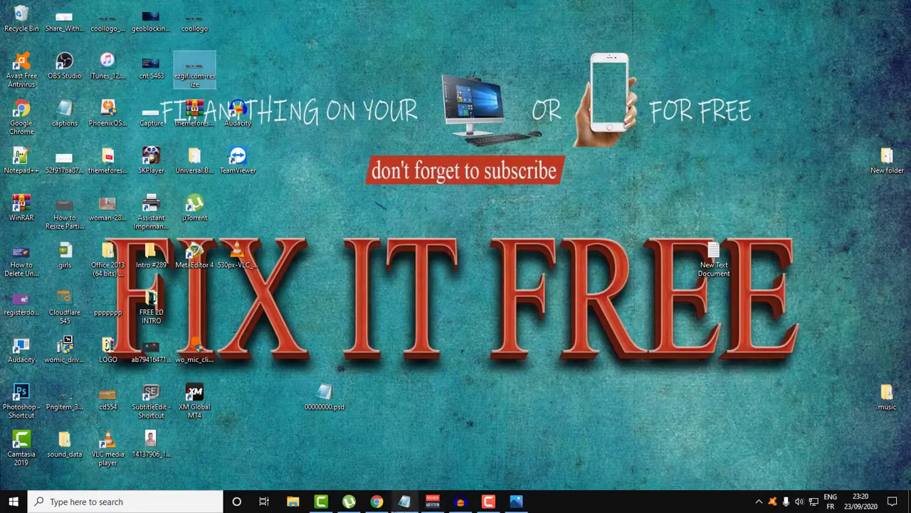
# Return to the ezgif resizer page and save another copy of the GIF
pyautogui.click(377, 501)
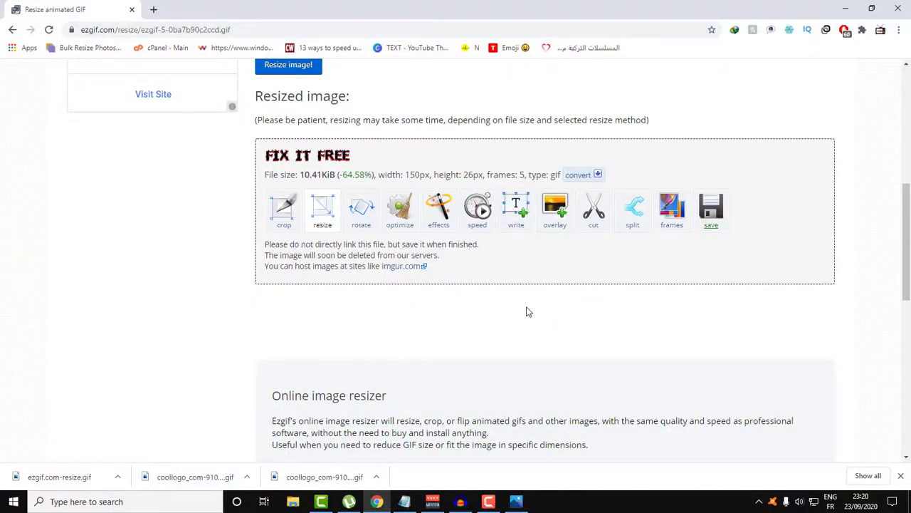
pyautogui.scroll(6, 528, 311)
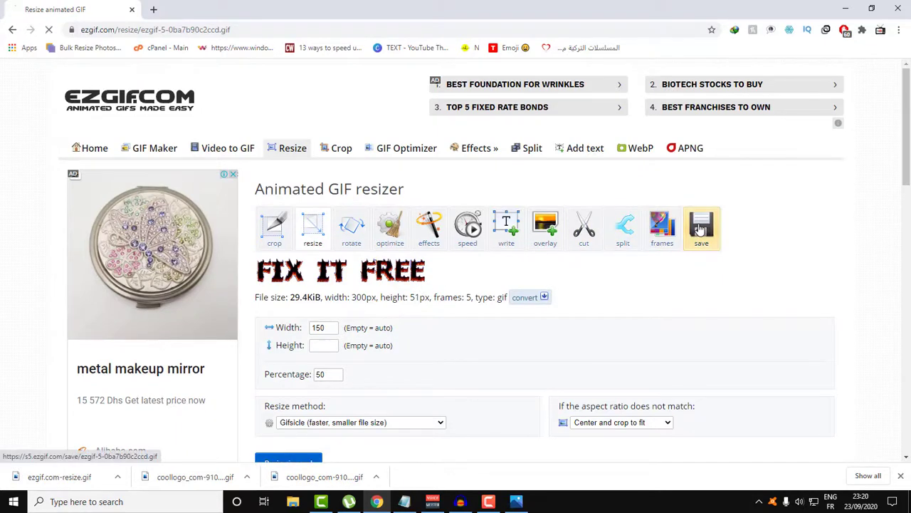
pyautogui.click(535, 366)
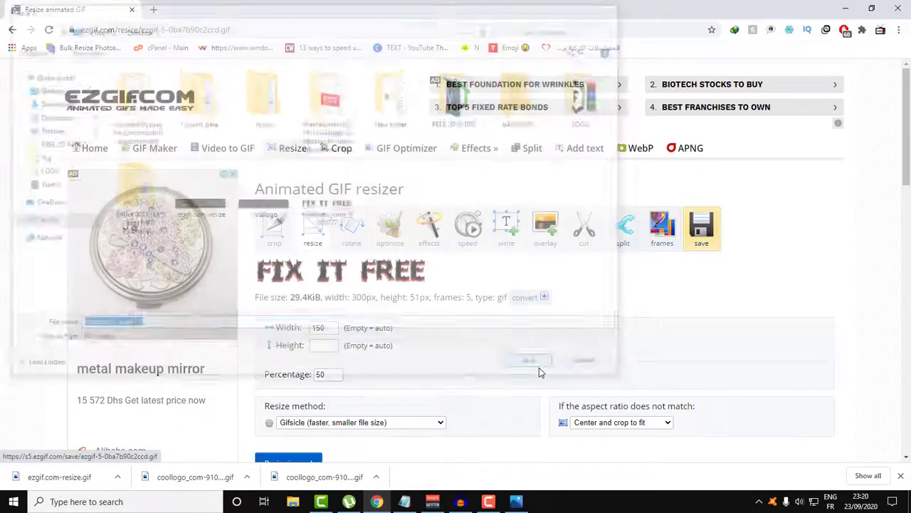